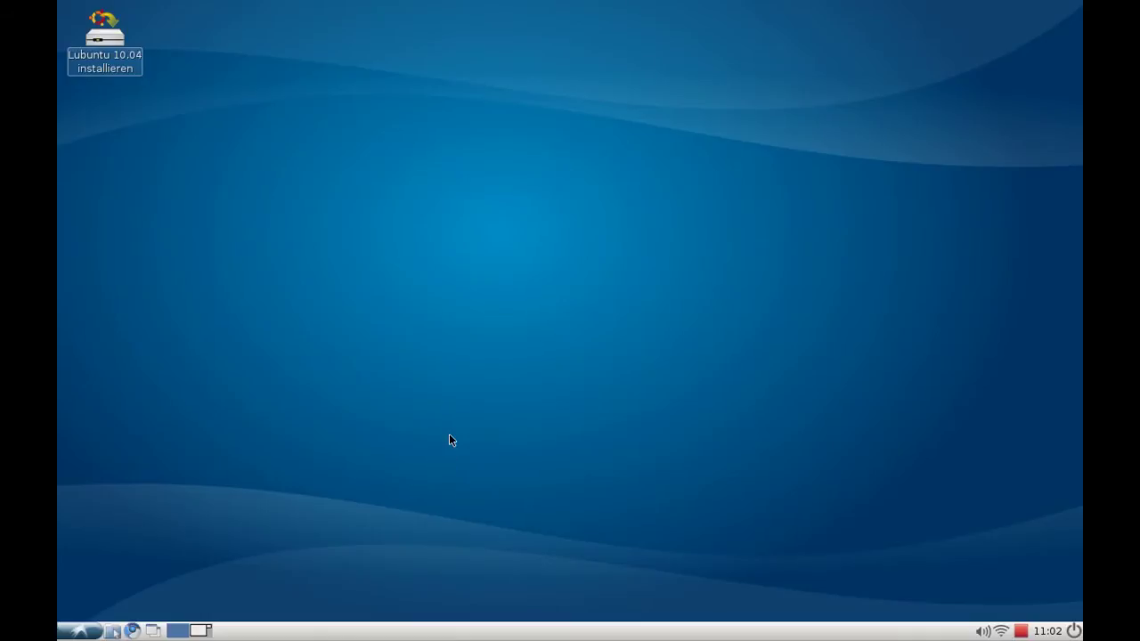
# Launch the mtPaint graphic editor from the Grafik section of the applications menu
pyautogui.click(78, 630)
pyautogui.moveTo(206, 448)
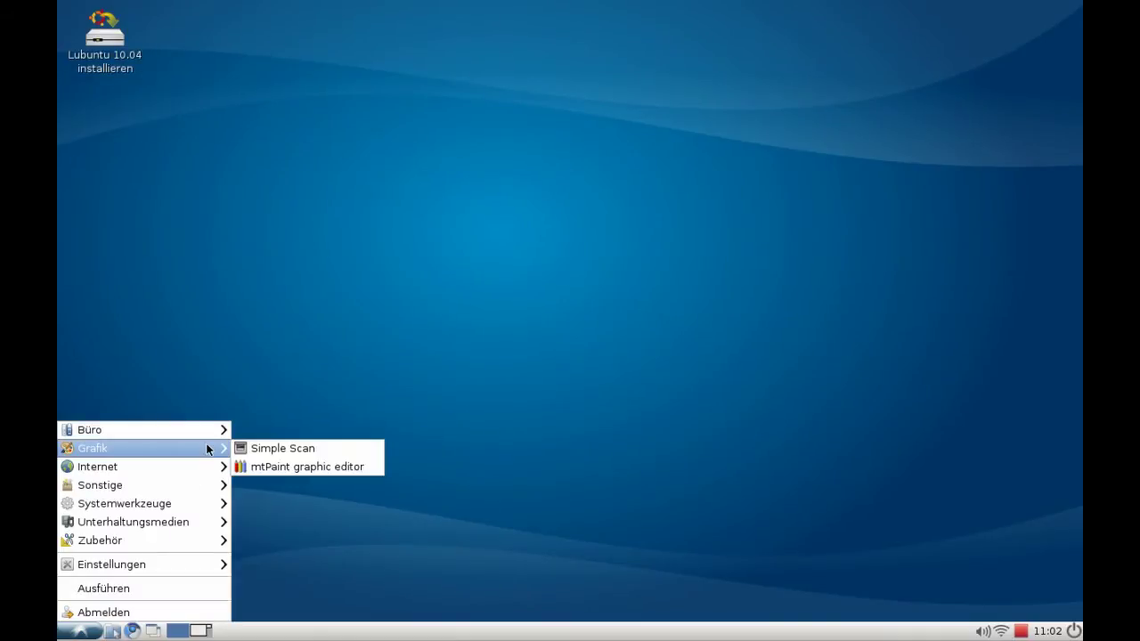
pyautogui.click(309, 471)
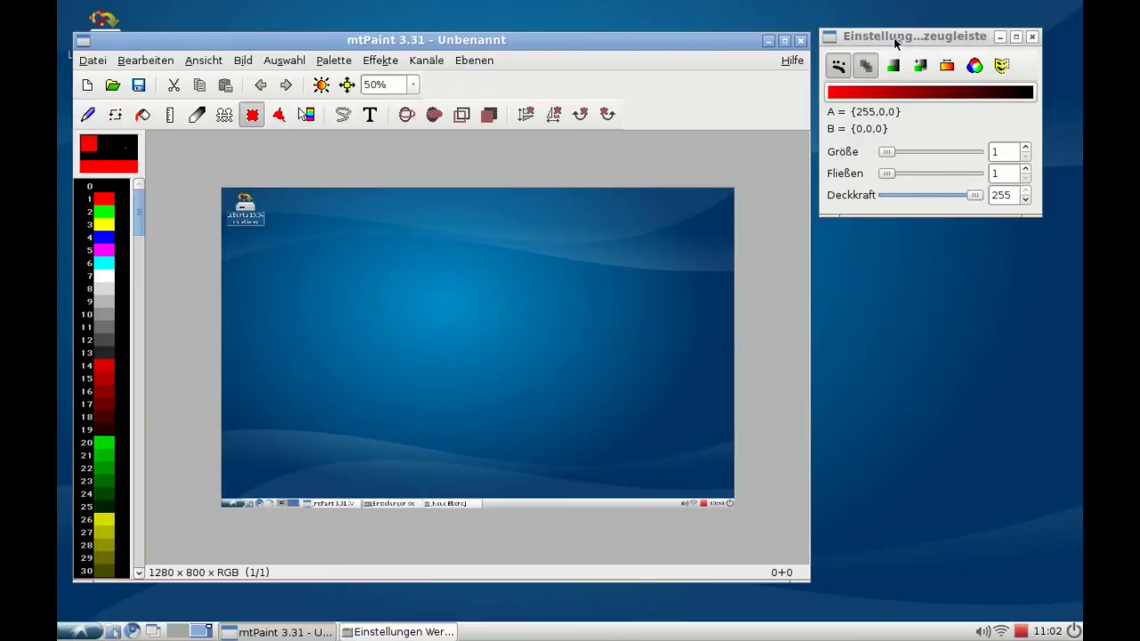
# Try the Relief effect on the desktop screenshot
pyautogui.moveTo(895, 42); pyautogui.dragTo(893, 51)
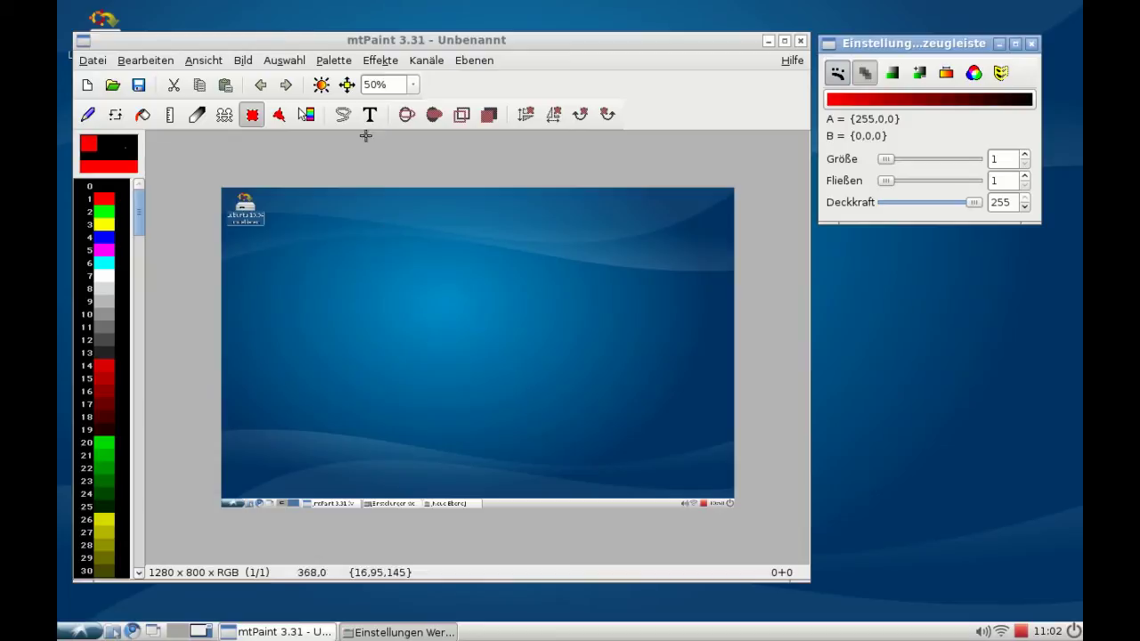
pyautogui.click(345, 44)
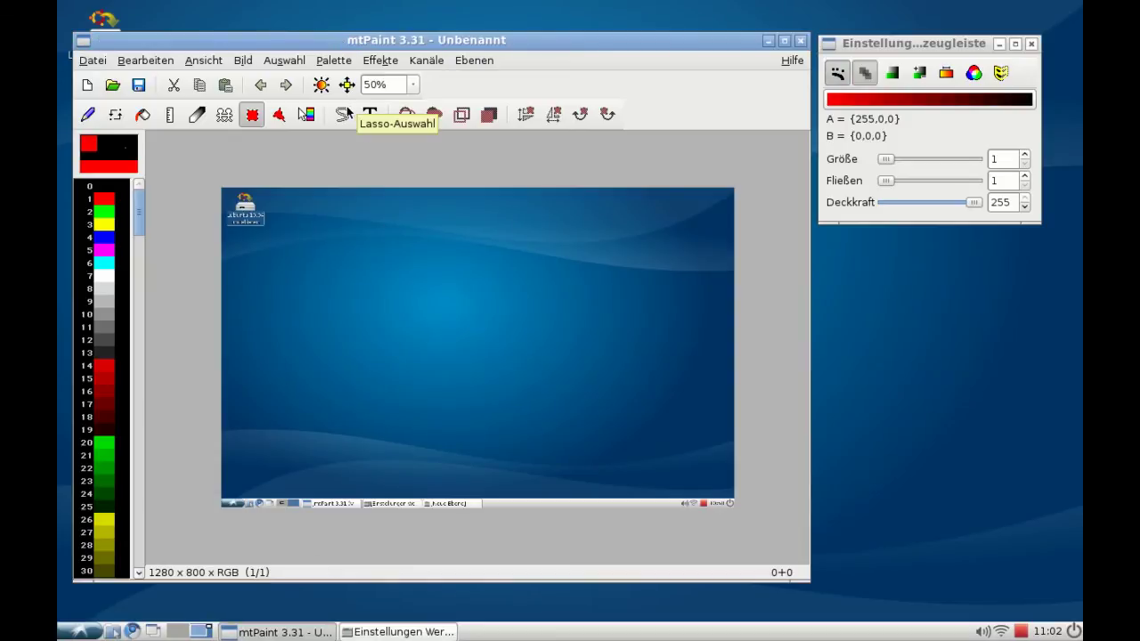
pyautogui.click(378, 61)
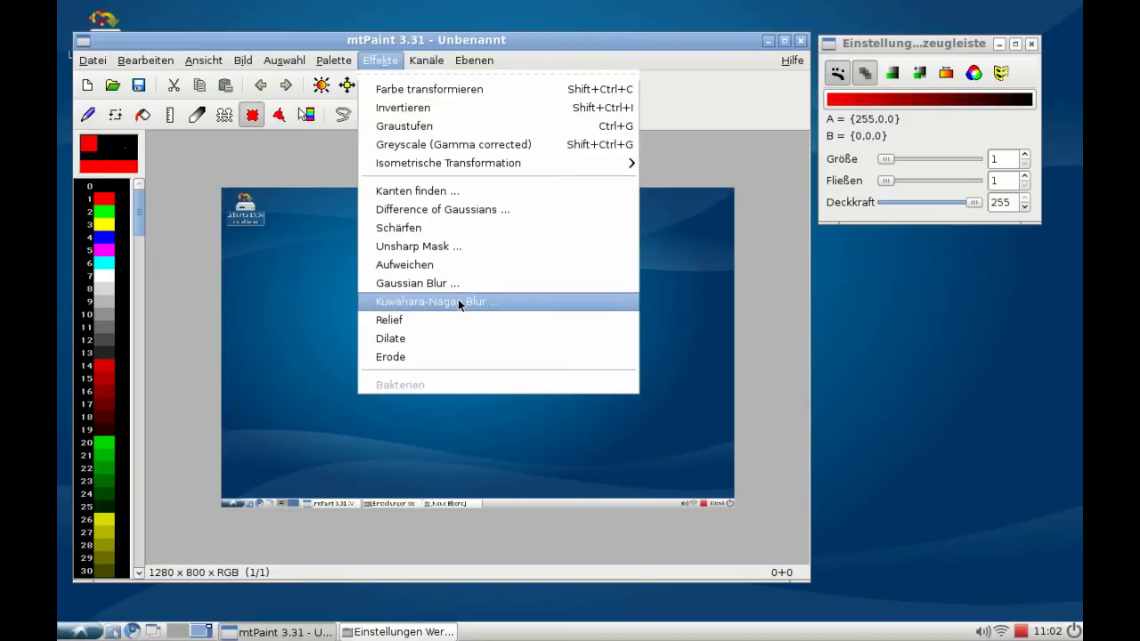
pyautogui.click(408, 319)
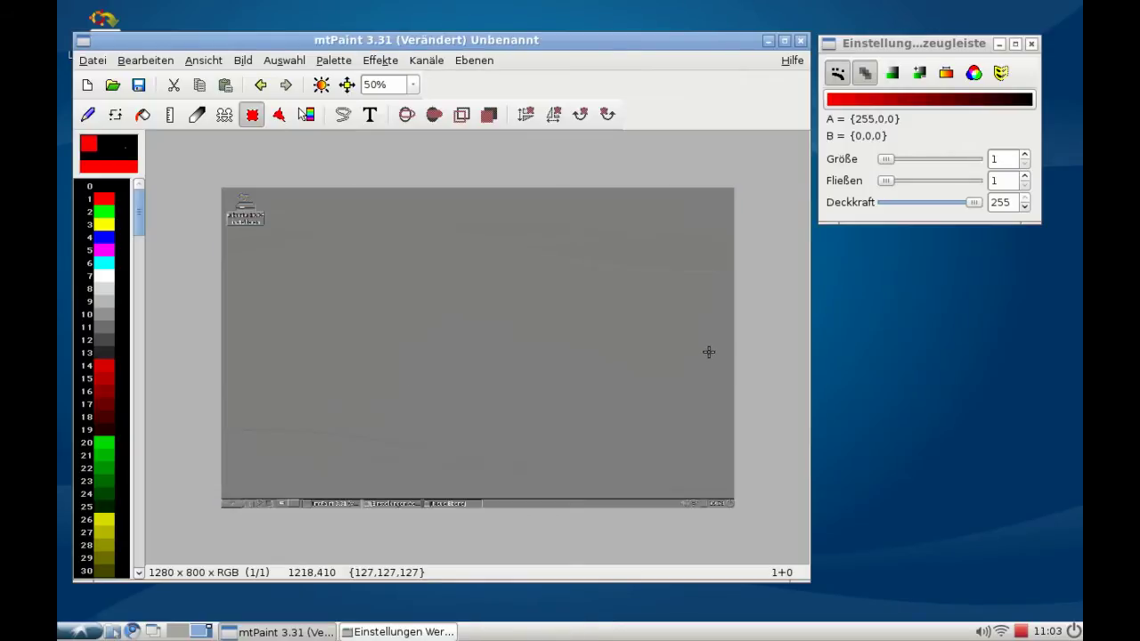
# Undo the Relief effect and apply Invertieren to turn the blue desktop orange
pyautogui.click(159, 62)
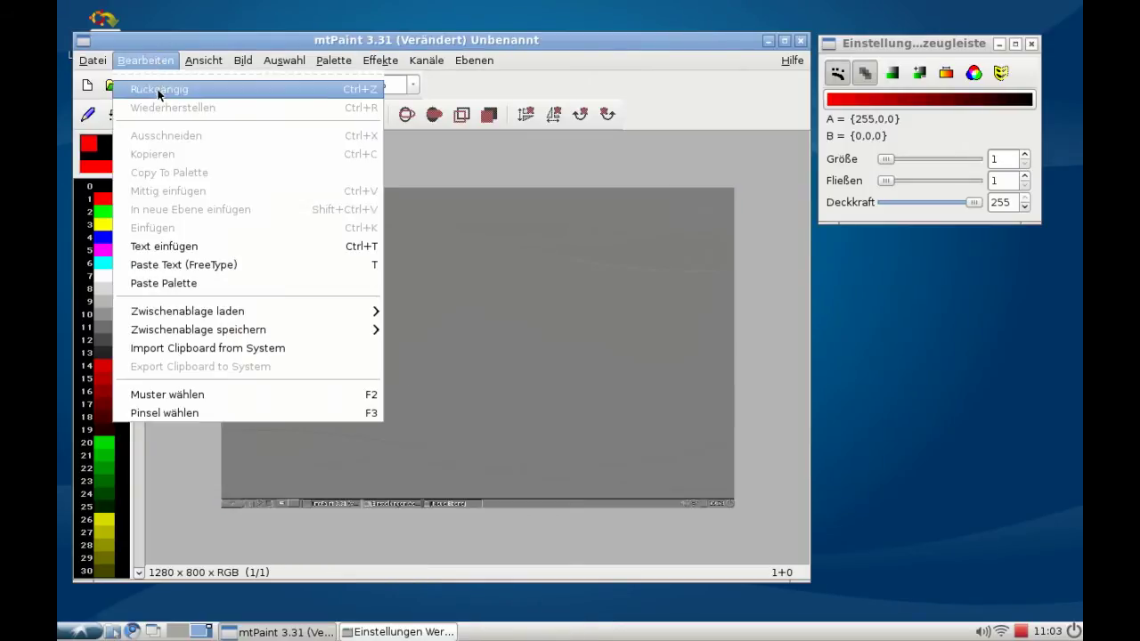
pyautogui.click(159, 90)
pyautogui.click(397, 63)
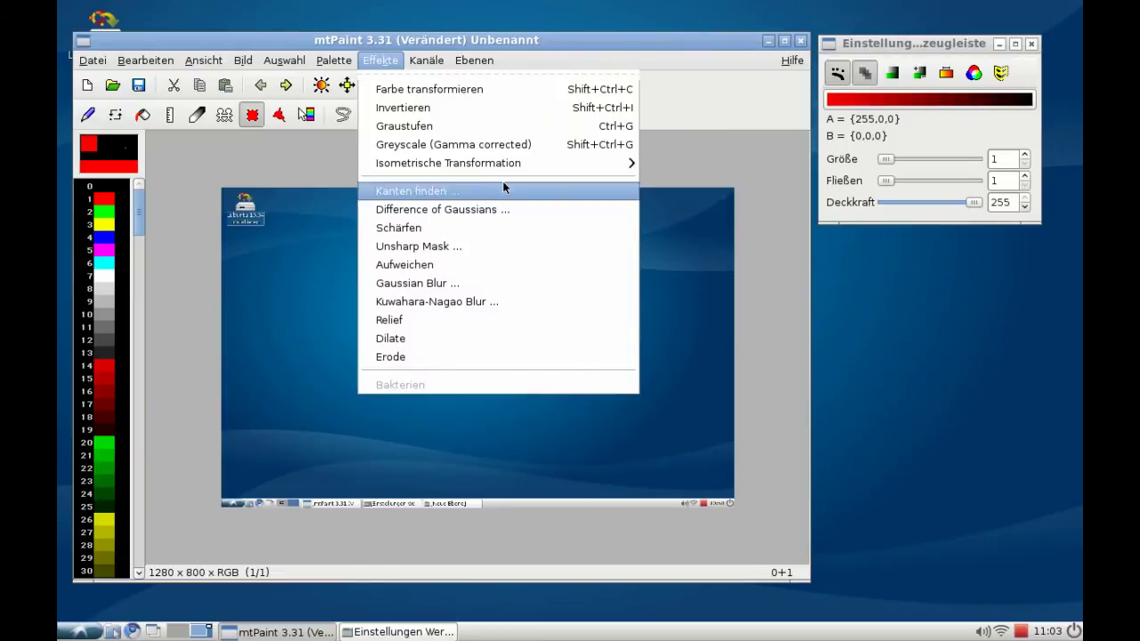
pyautogui.click(485, 107)
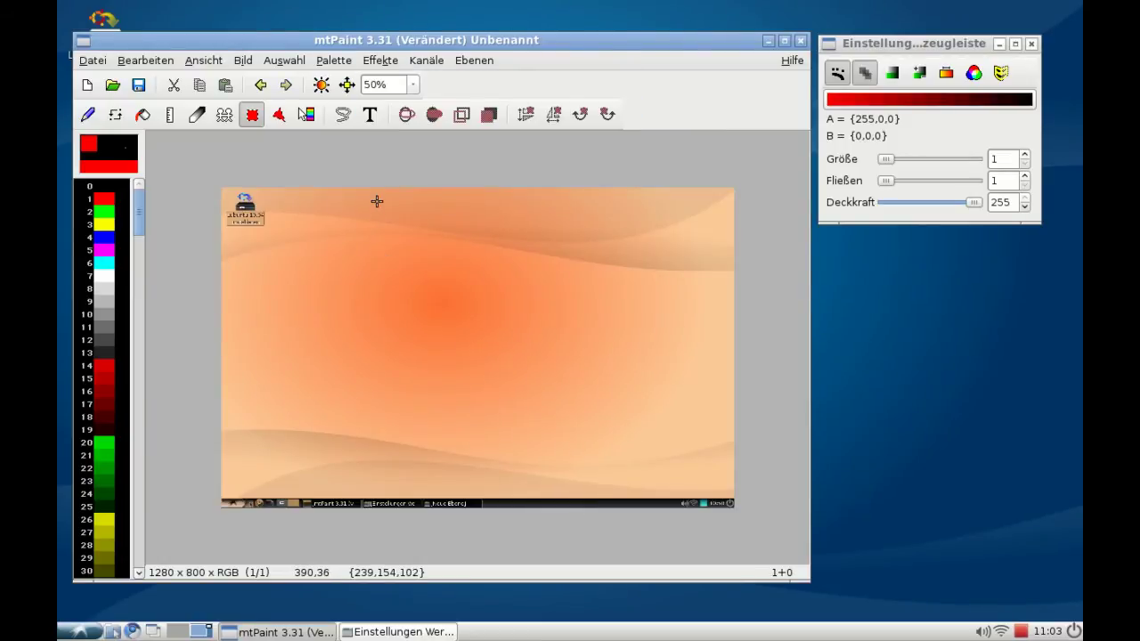
# Paste the caption 'Lubuntu 10.04 inverted' onto the screenshot as floating text
pyautogui.click(369, 114)
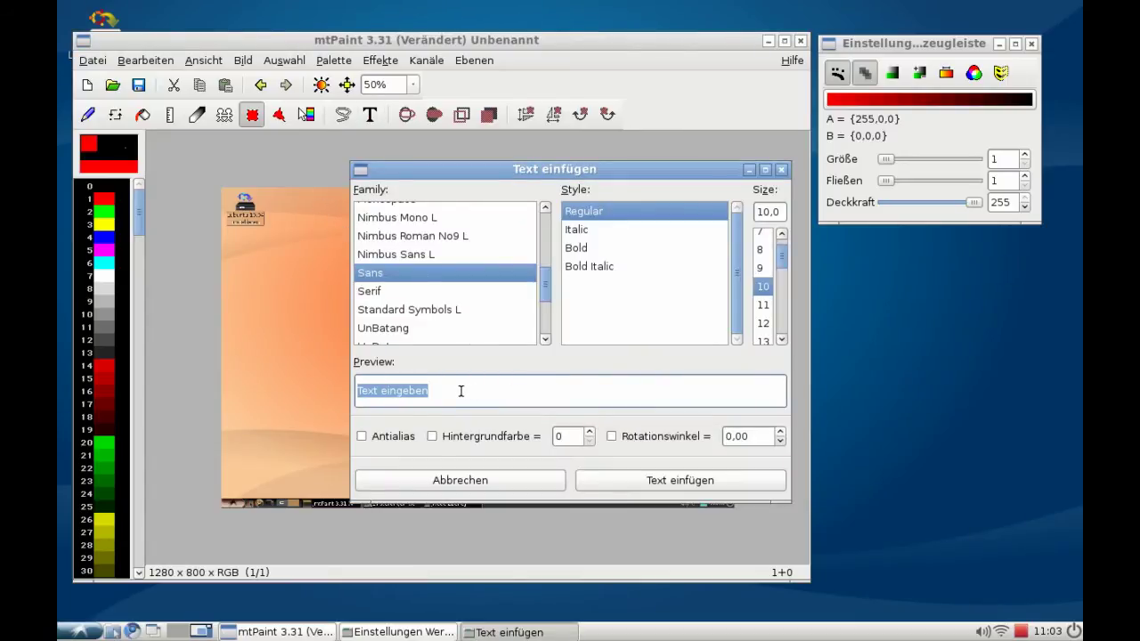
pyautogui.press('BackSpace')
pyautogui.write('Lubuntu 10.0')
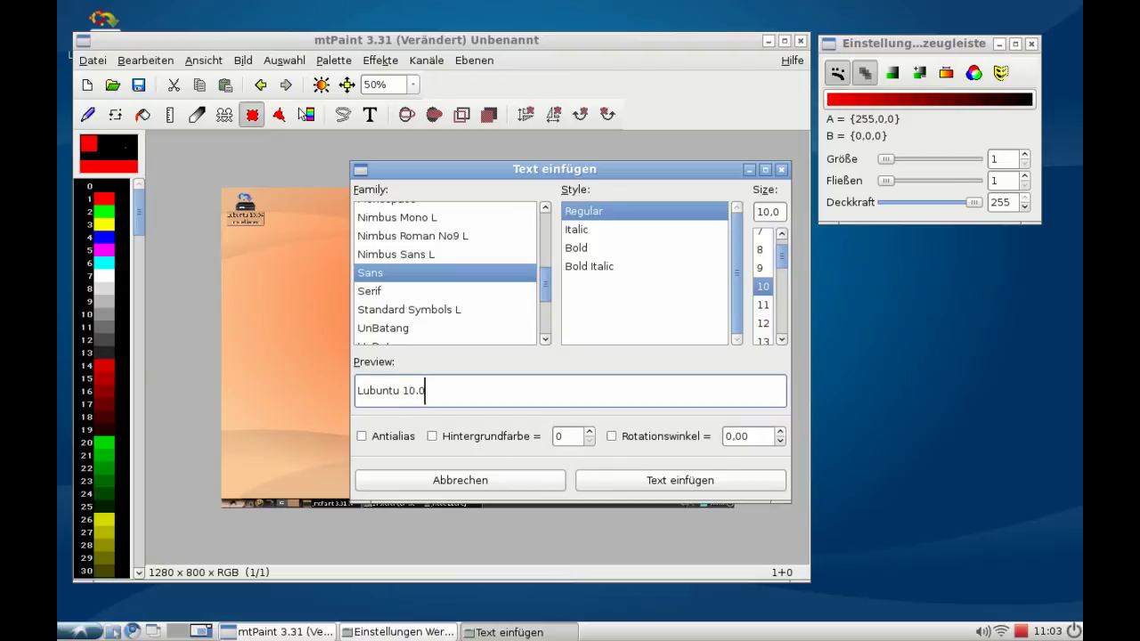
pyautogui.write('4 inverted')
pyautogui.click(621, 483)
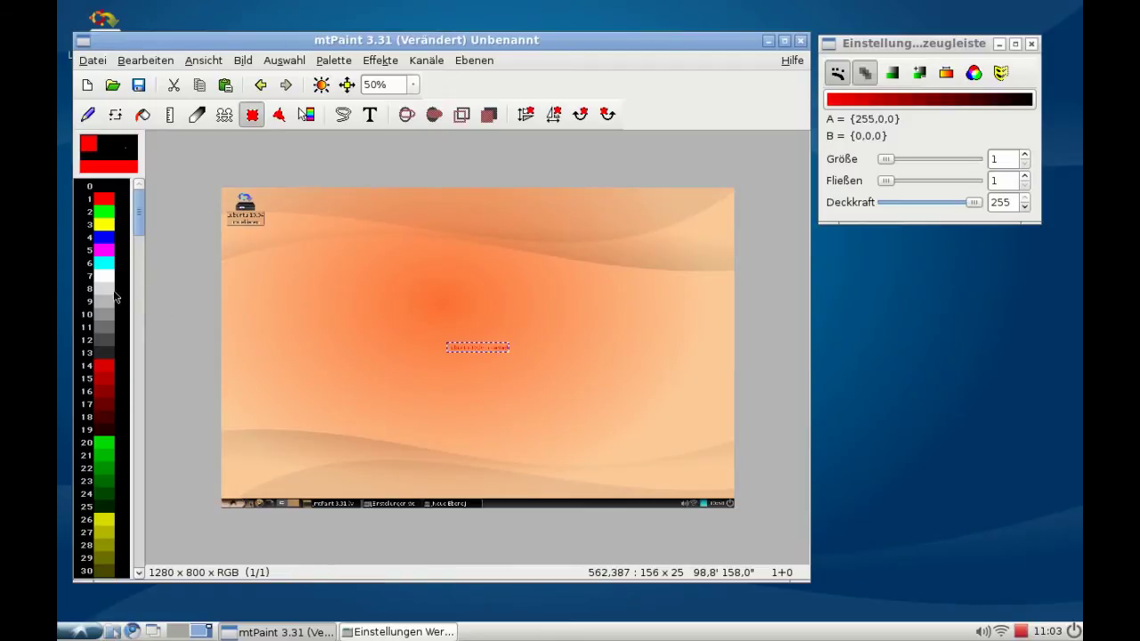
# Set the drawing colour to dark blue {0,36,109} from palette entry 219
pyautogui.click(103, 353)
pyautogui.moveTo(139, 221); pyautogui.dragTo(126, 538)
pyautogui.click(107, 329)
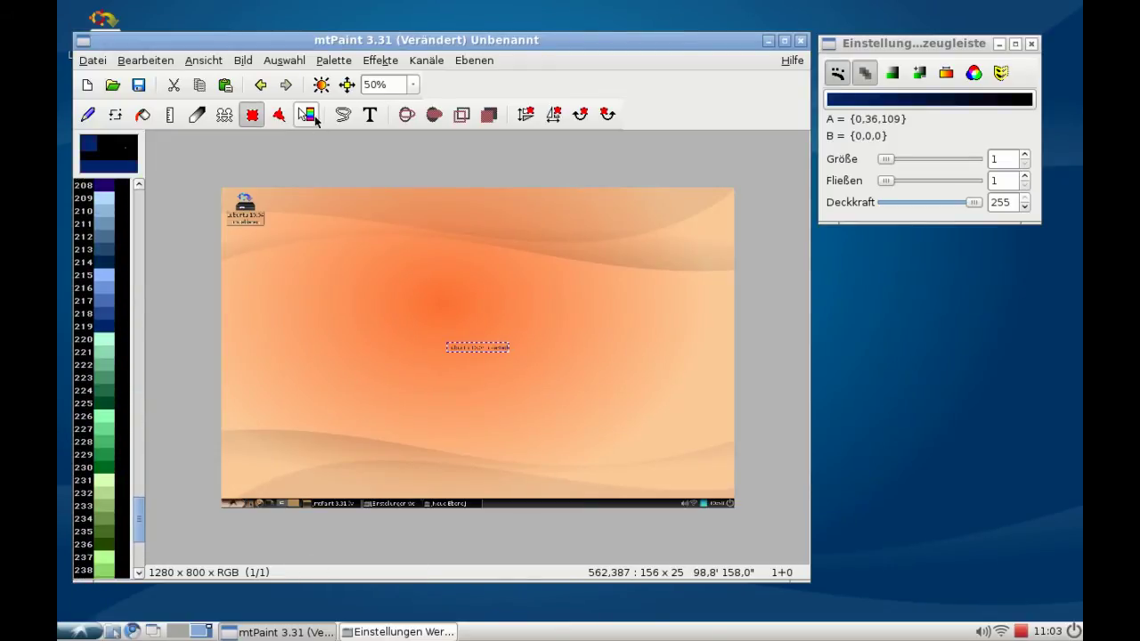
# View the image at 100% and drag the floating caption toward the upper left
pyautogui.click(413, 85)
pyautogui.click(379, 193)
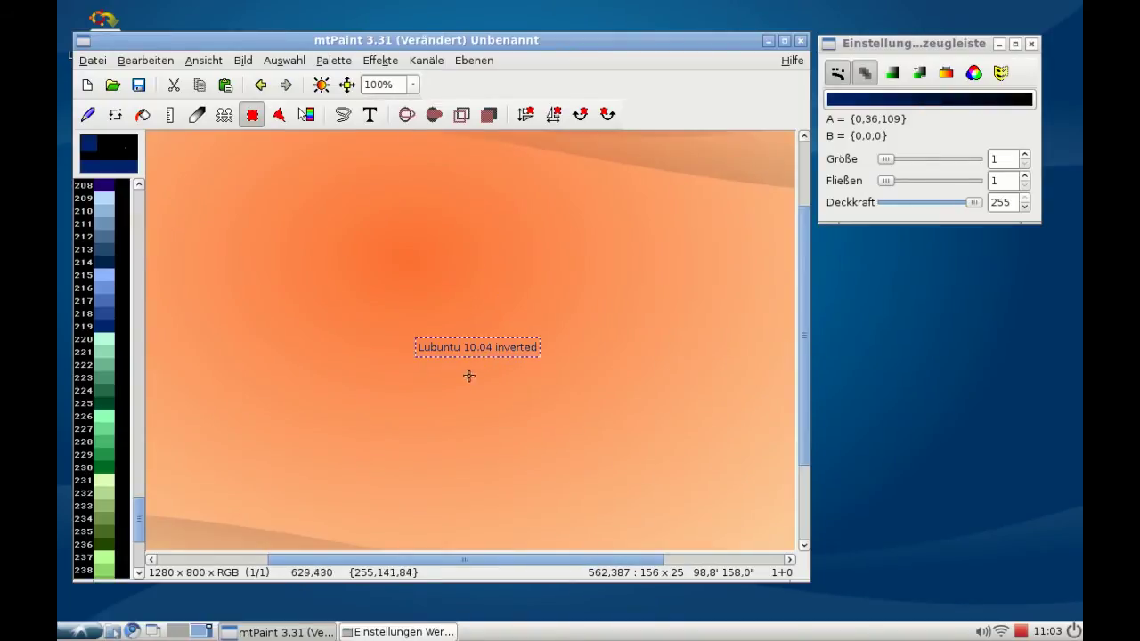
pyautogui.moveTo(467, 349); pyautogui.dragTo(298, 245)
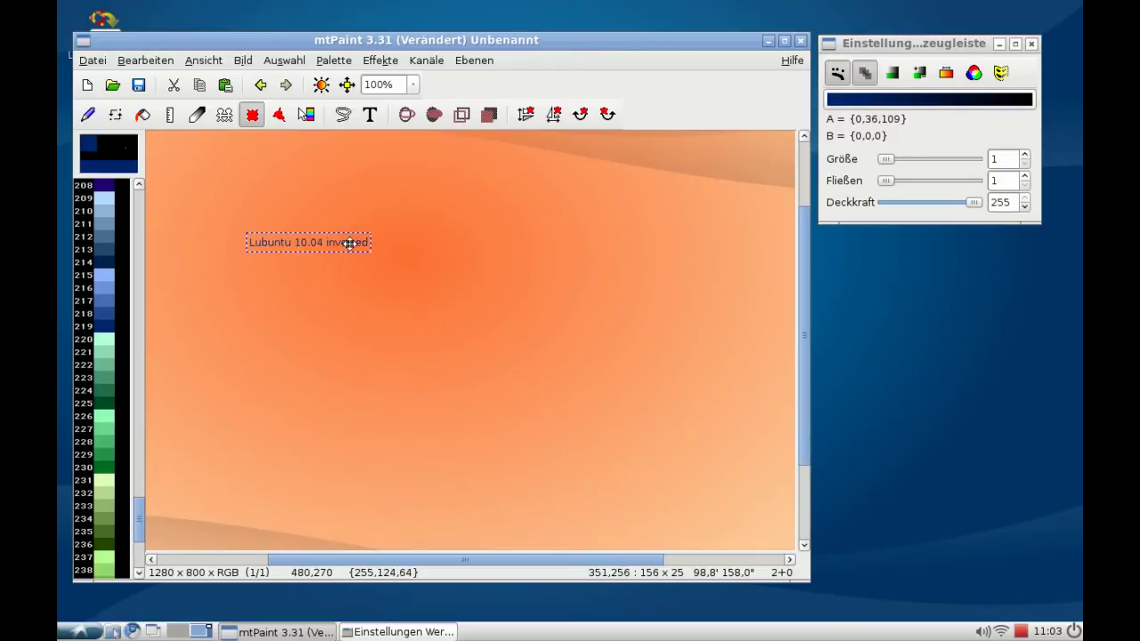
# Paste a trial size-28 caption copy, shift it about 50 px left, then discard it
pyautogui.click(370, 114)
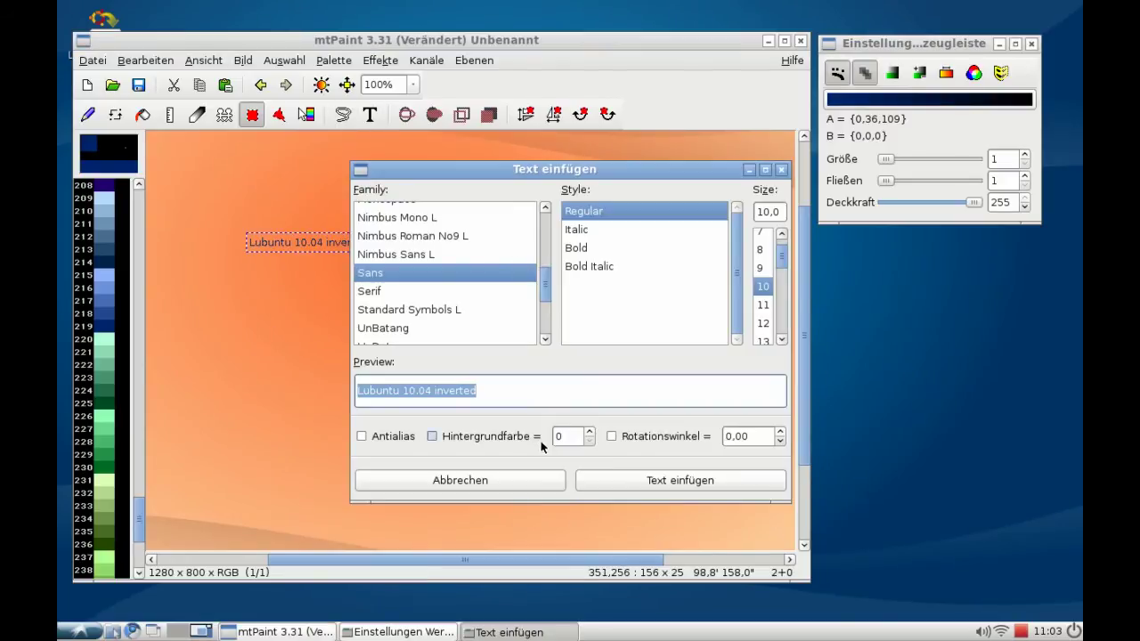
pyautogui.moveTo(781, 259); pyautogui.dragTo(786, 303)
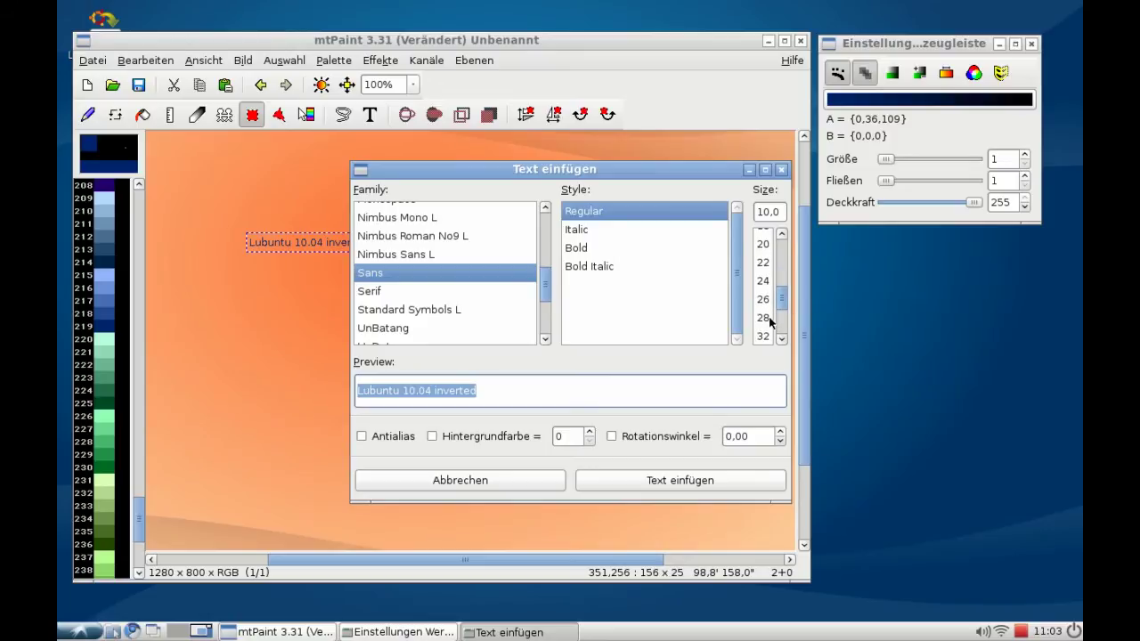
pyautogui.click(764, 317)
pyautogui.click(697, 487)
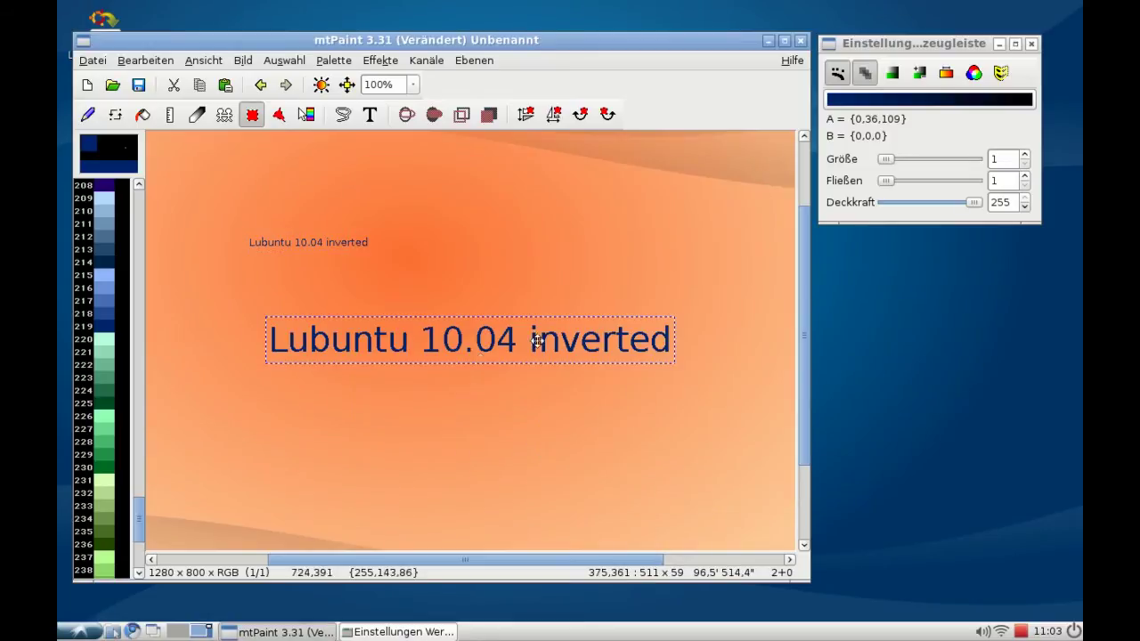
pyautogui.moveTo(505, 346); pyautogui.dragTo(458, 344)
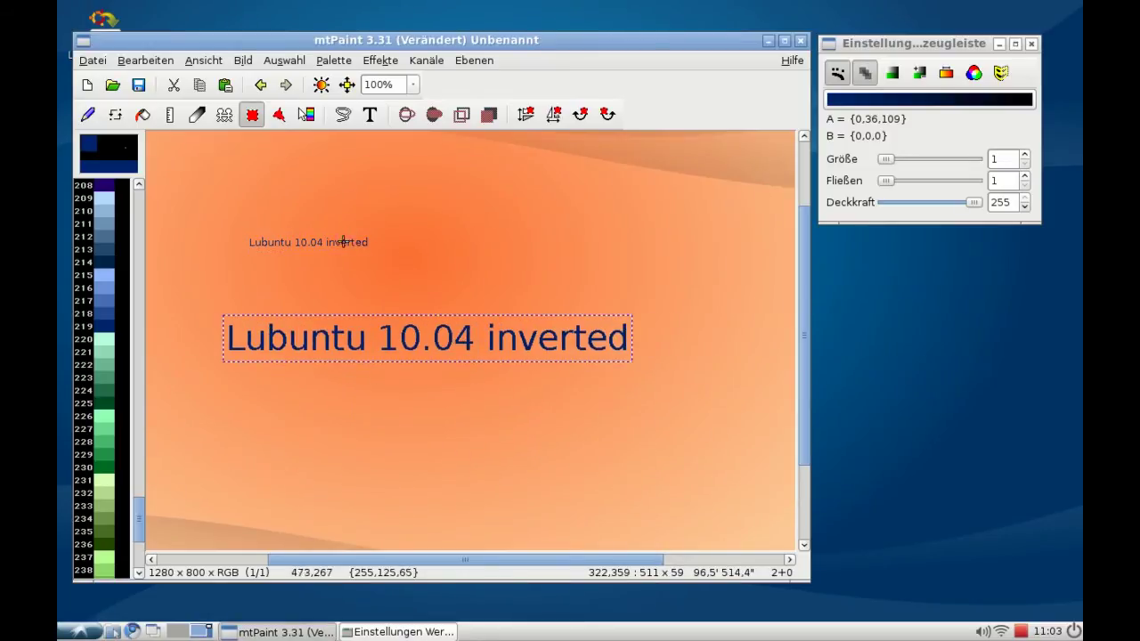
pyautogui.press('F4')
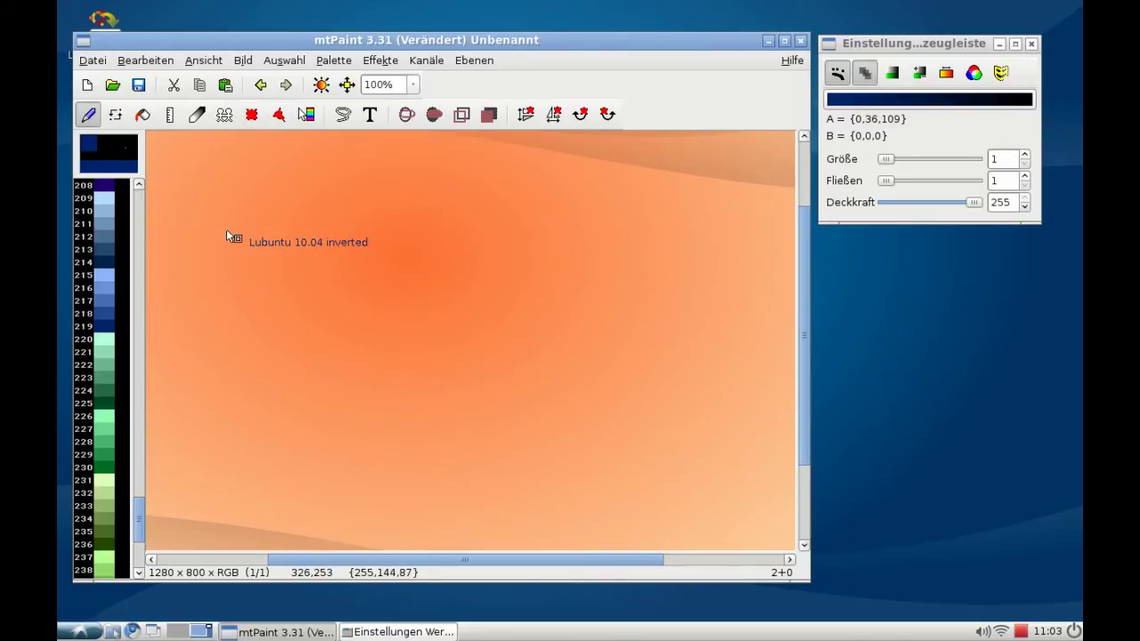
# Zoom to 50% and apply Kirsch edge detection to the whole image
pyautogui.click(412, 85)
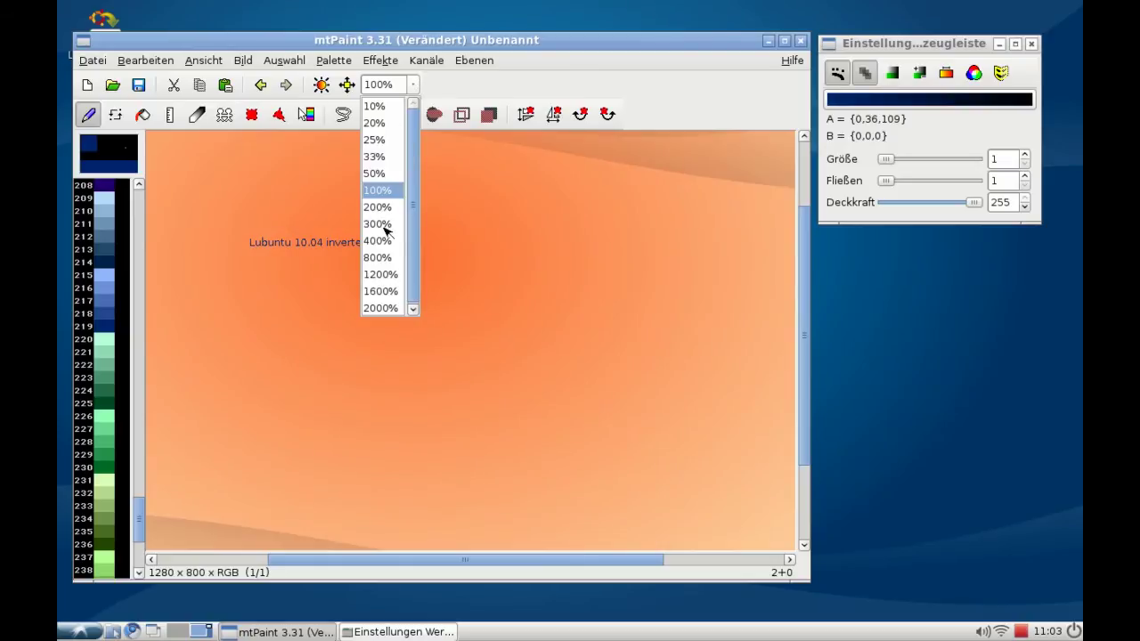
pyautogui.click(378, 174)
pyautogui.click(381, 63)
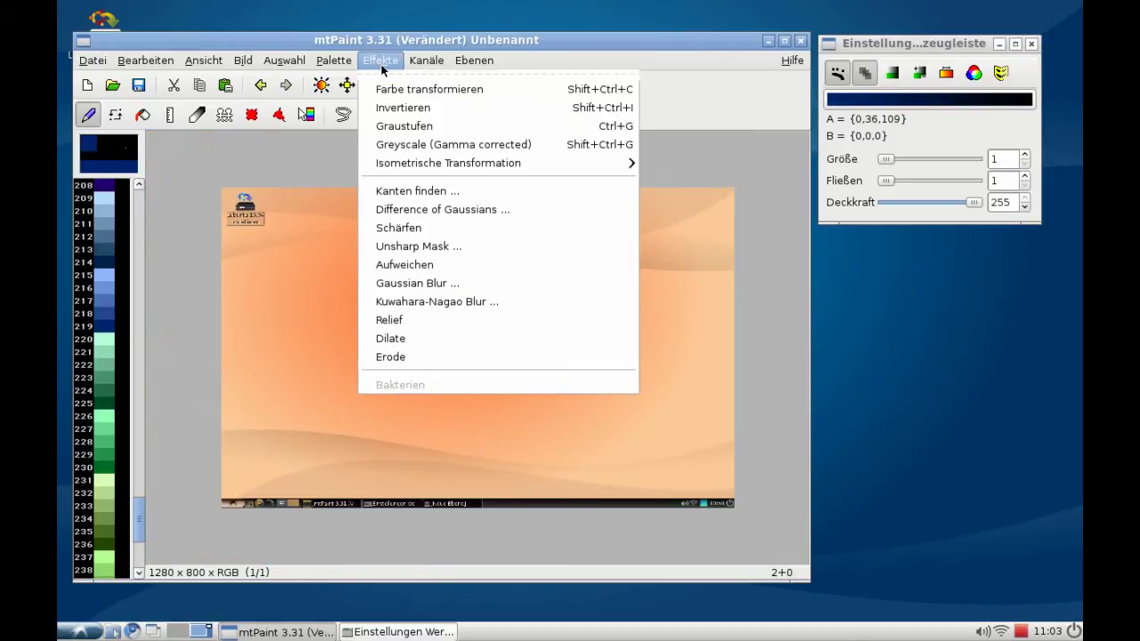
pyautogui.click(481, 190)
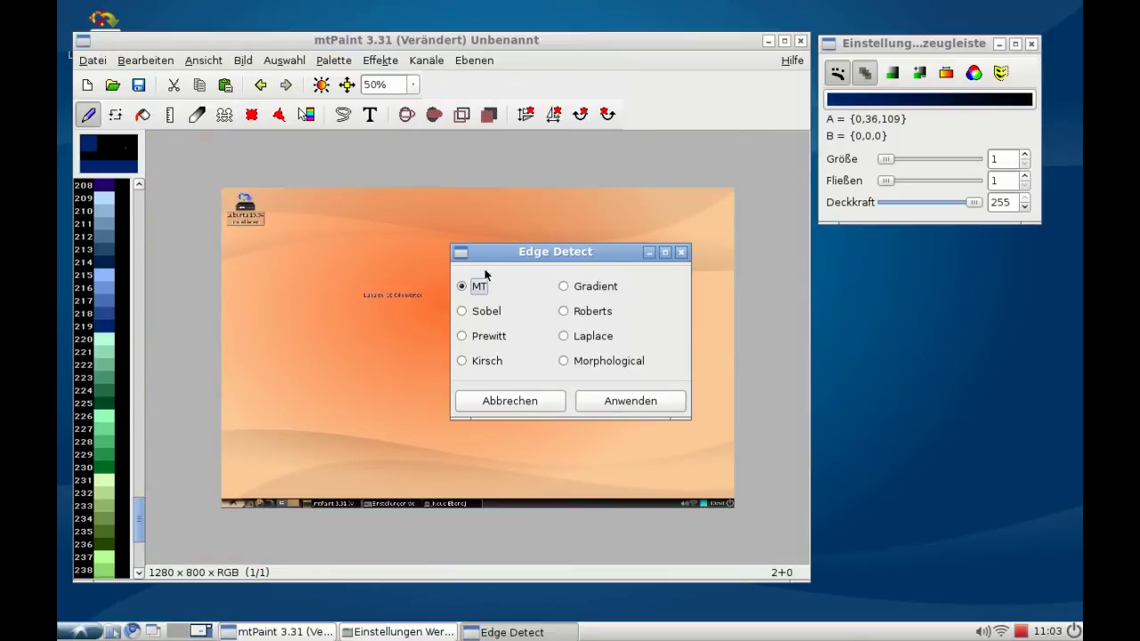
pyautogui.click(483, 361)
pyautogui.click(592, 401)
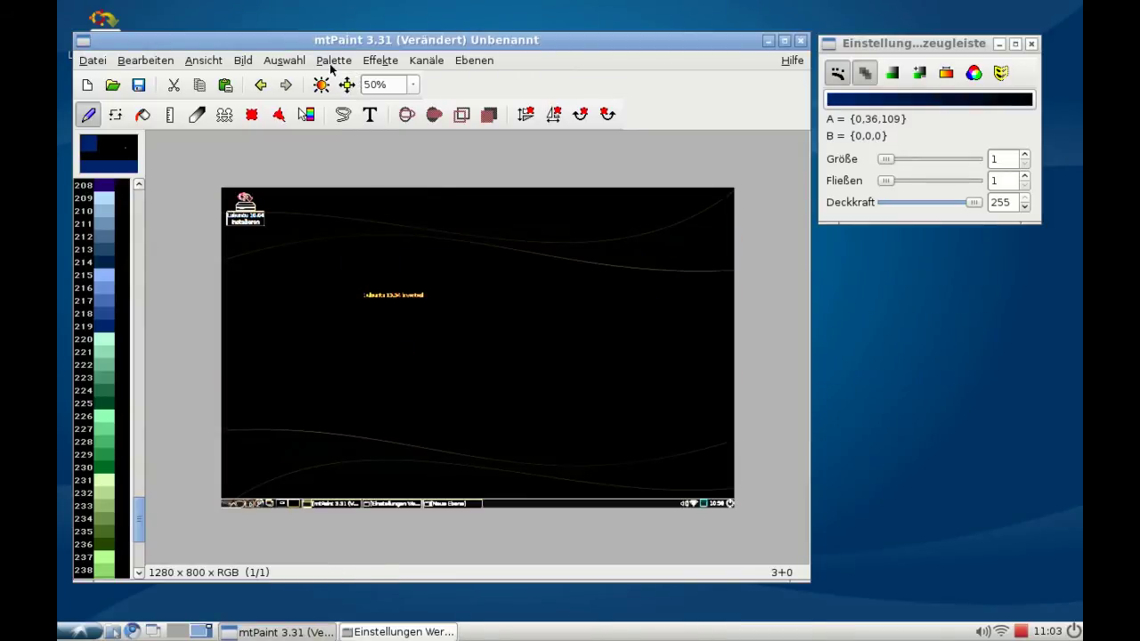
# Create a new layer filled with a fresh desktop screenshot (Erzeuge Screenshot)
pyautogui.click(475, 61)
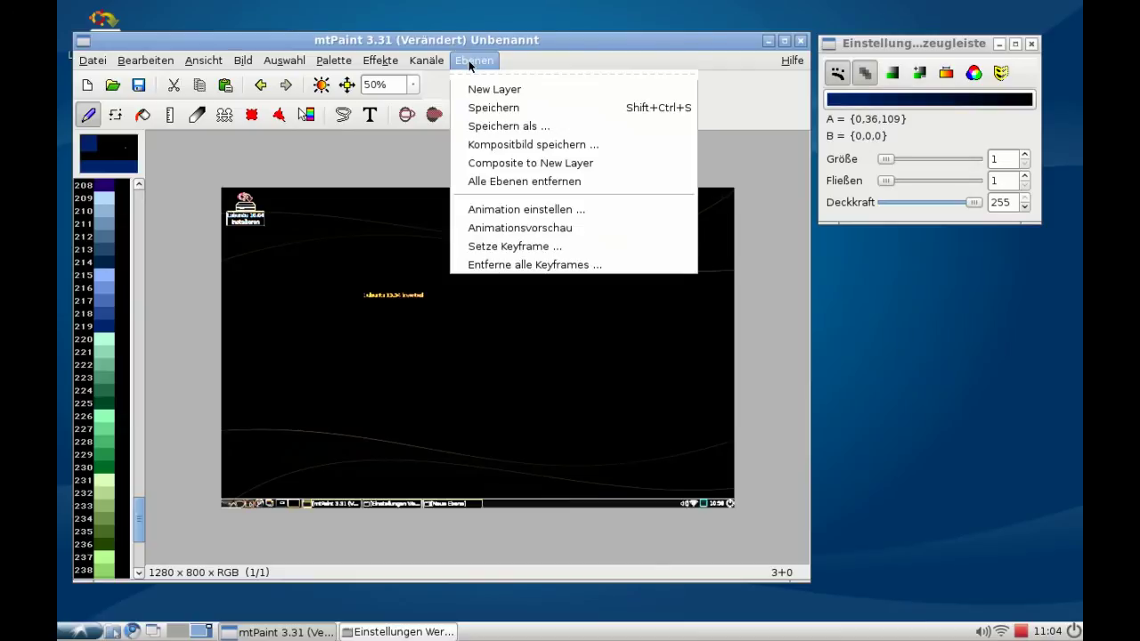
pyautogui.click(496, 89)
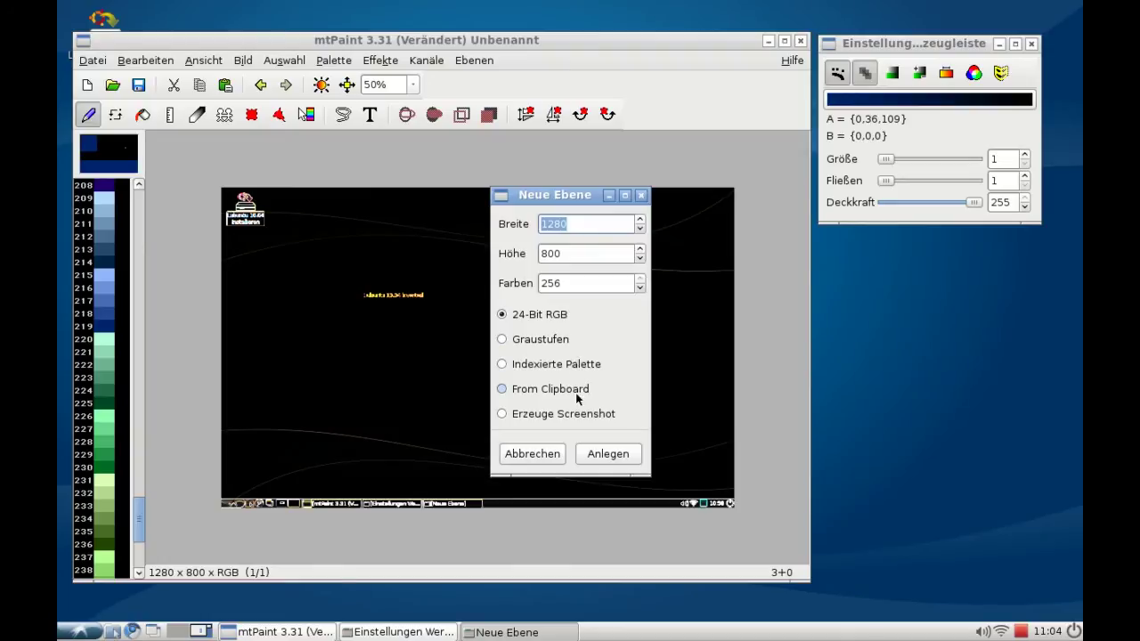
pyautogui.click(569, 416)
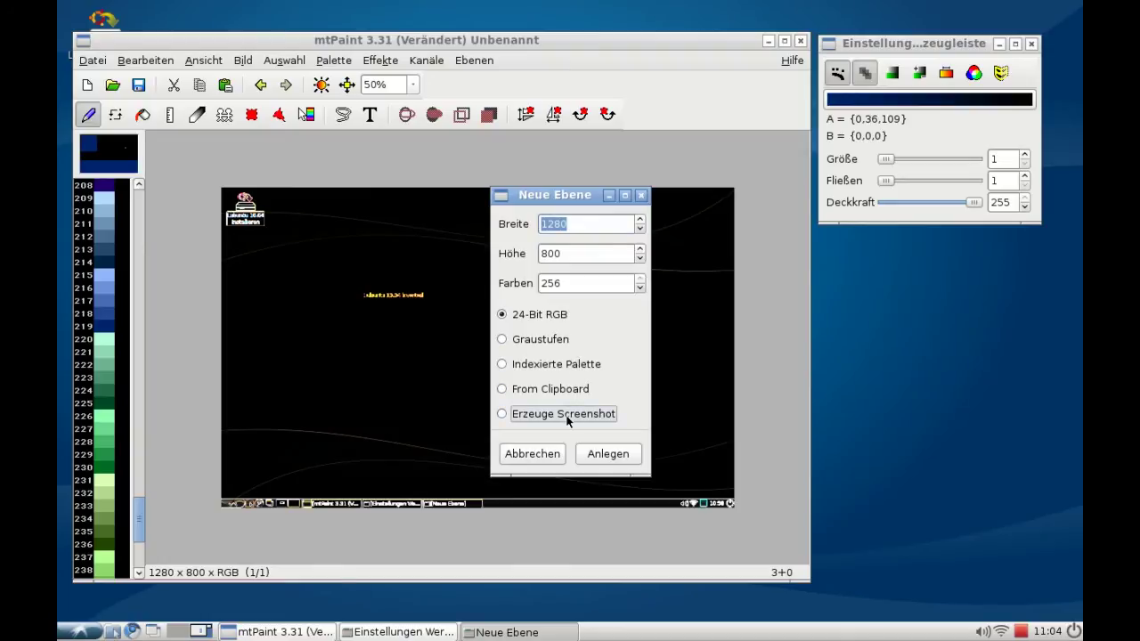
pyautogui.click(608, 455)
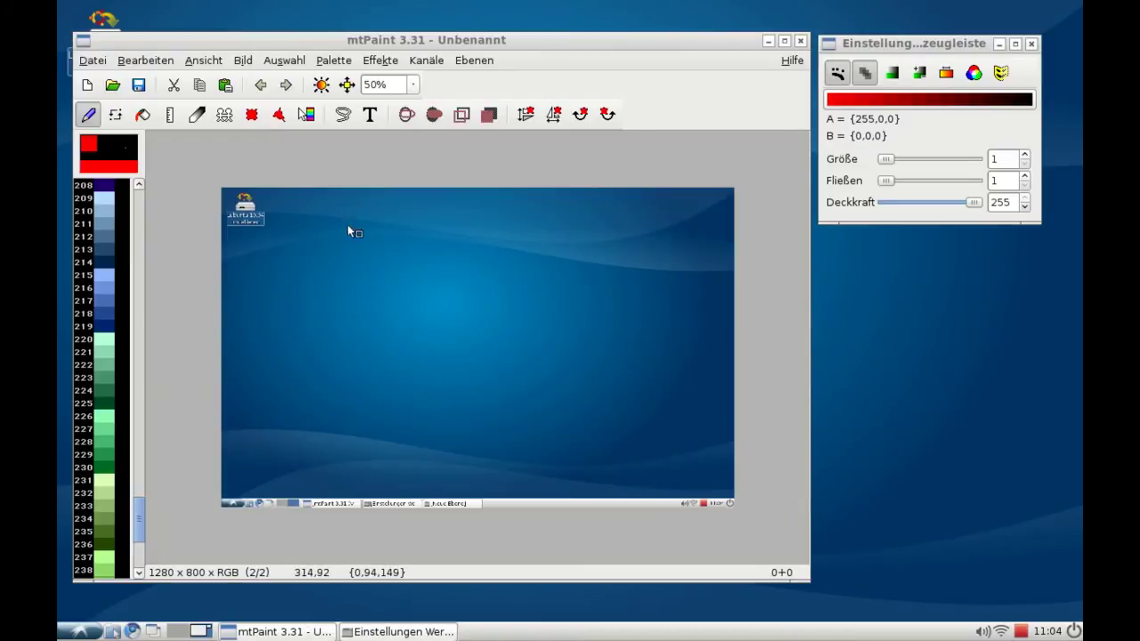
pyautogui.click(502, 59)
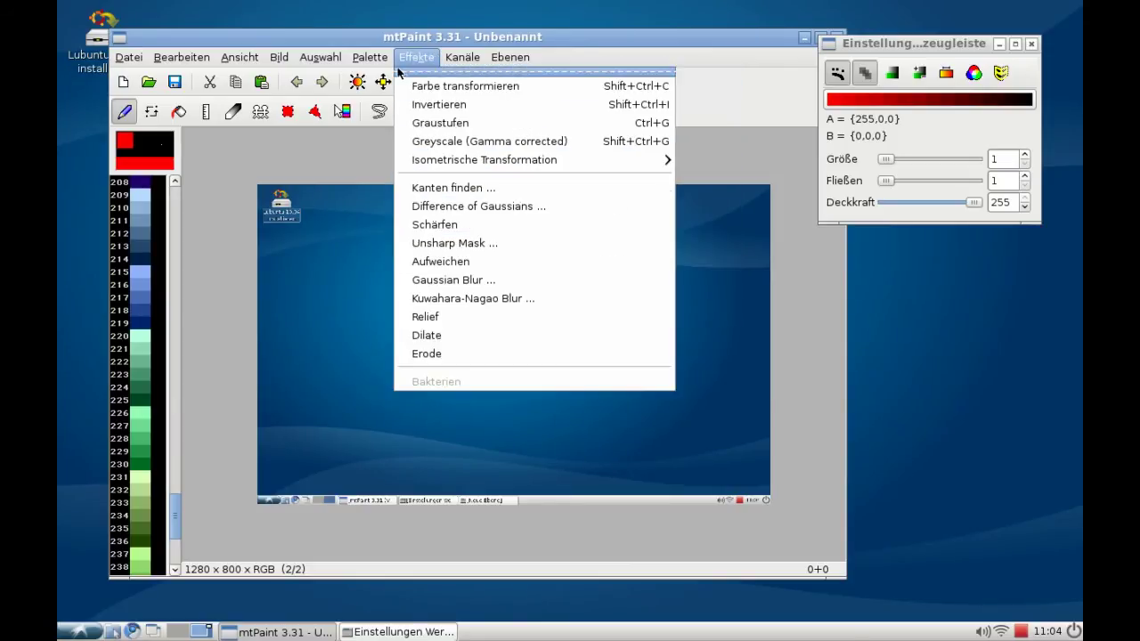
pyautogui.moveTo(366, 60)
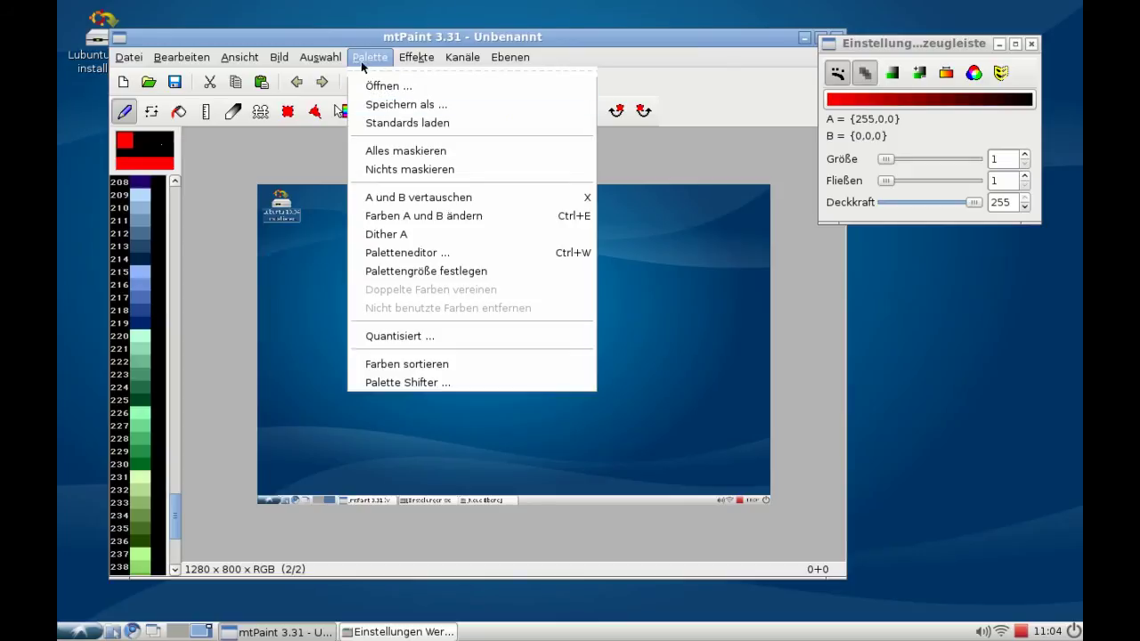
pyautogui.moveTo(281, 70)
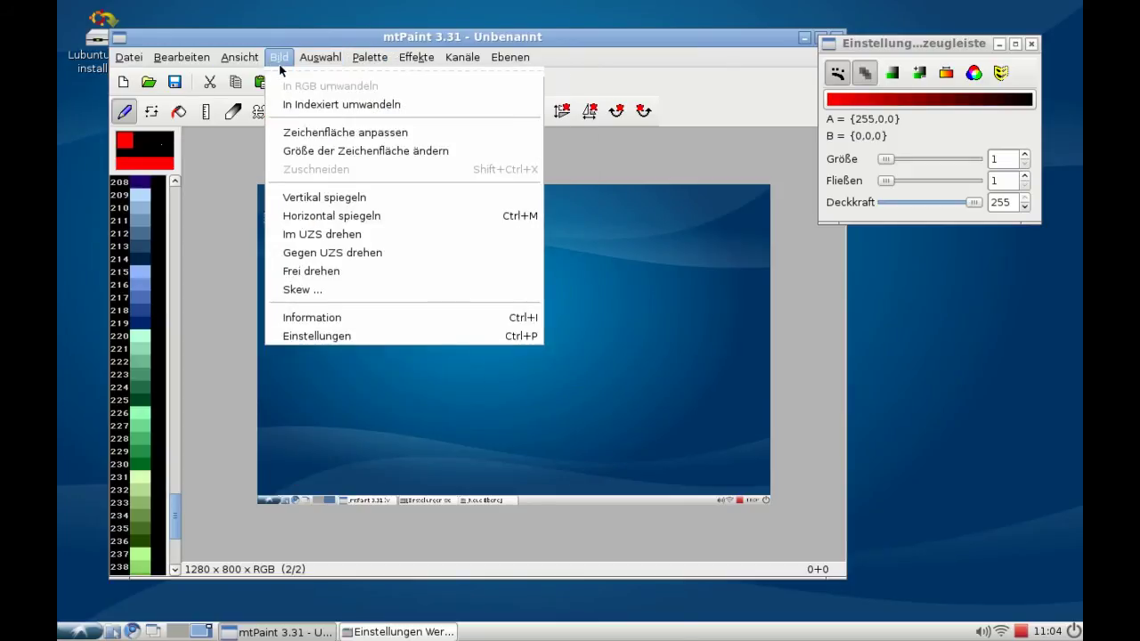
pyautogui.click(389, 107)
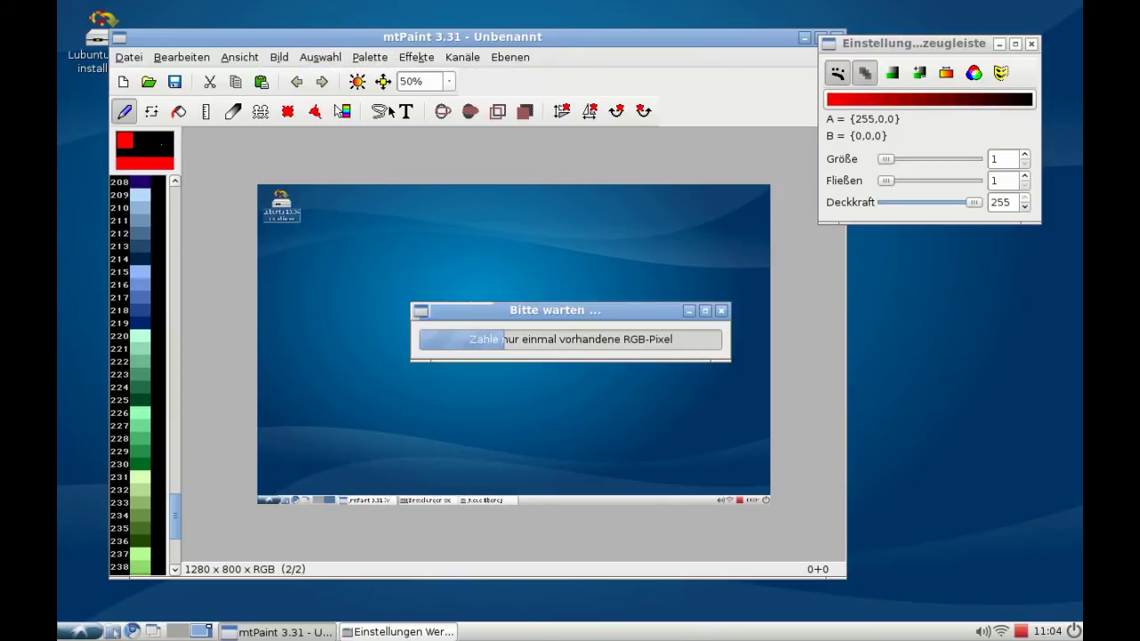
pyautogui.moveTo(599, 166); pyautogui.dragTo(608, 134)
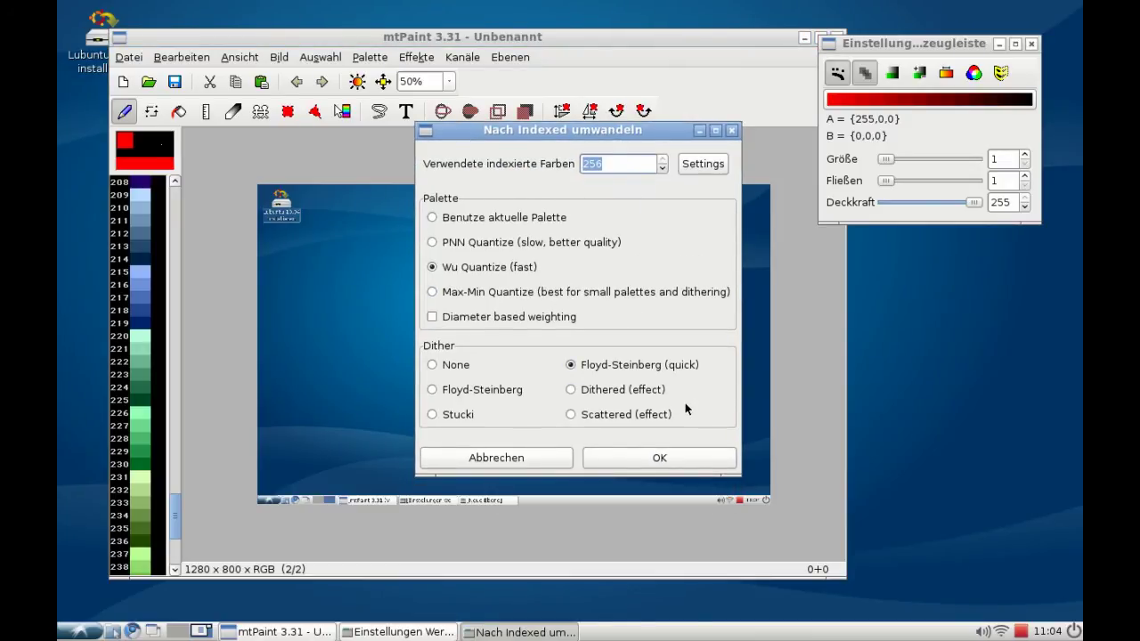
pyautogui.click(496, 458)
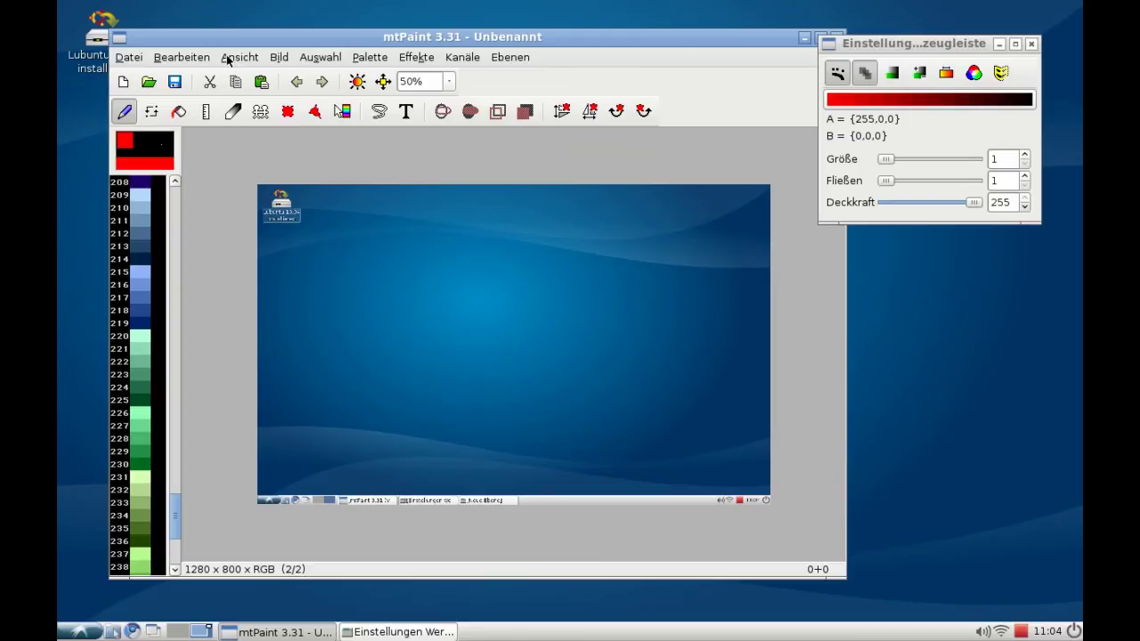
pyautogui.click(181, 57)
pyautogui.click(187, 139)
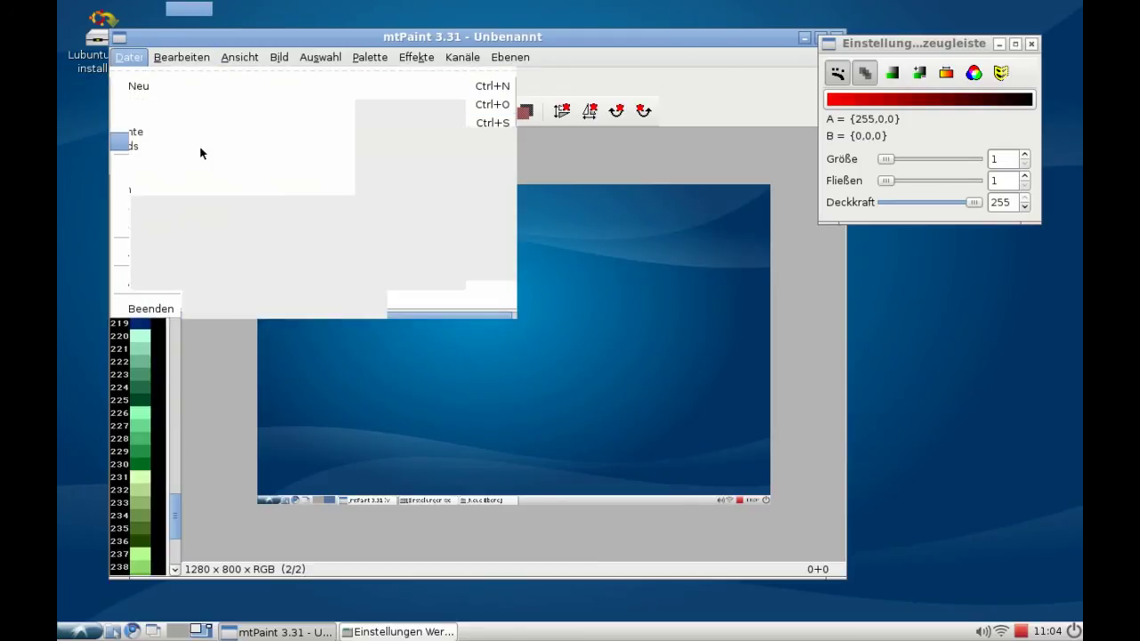
pyautogui.click(172, 345)
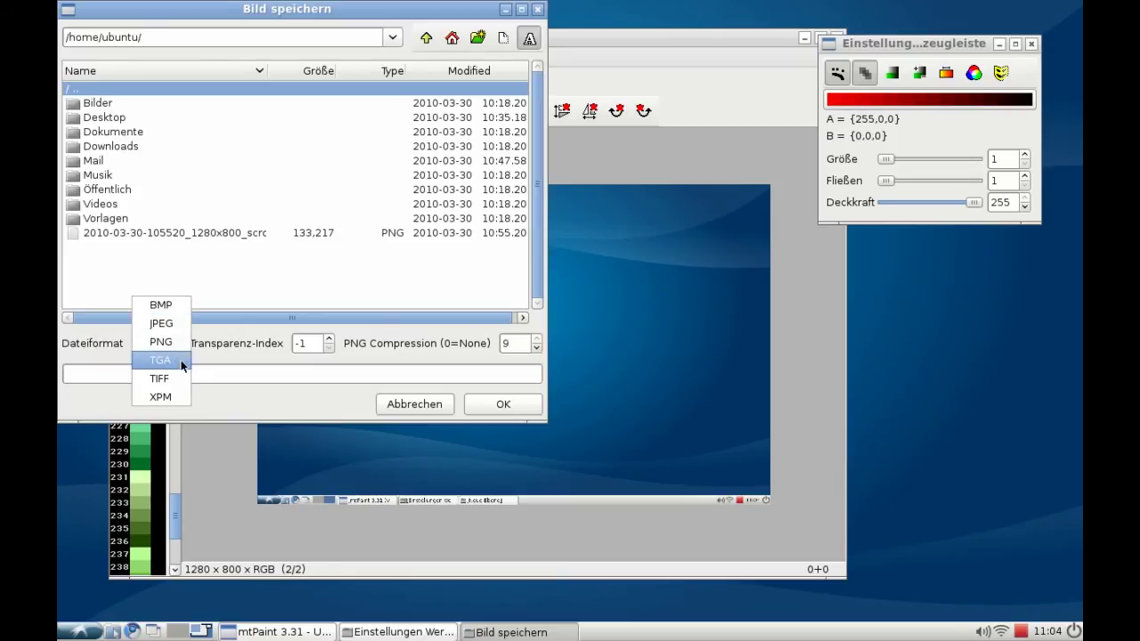
pyautogui.click(392, 405)
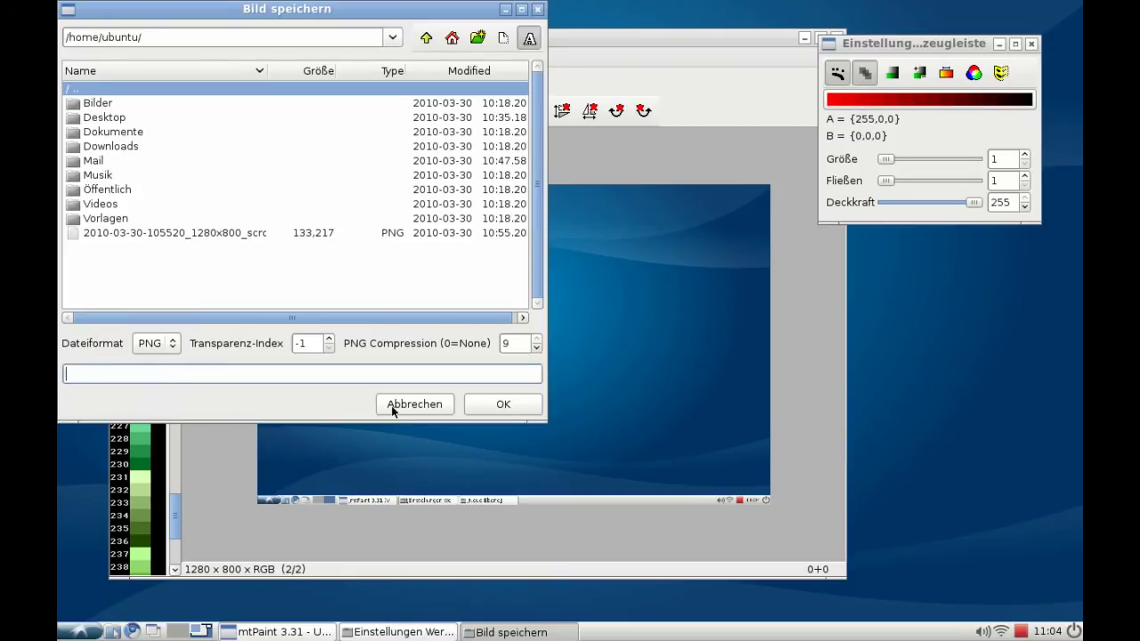
pyautogui.click(410, 403)
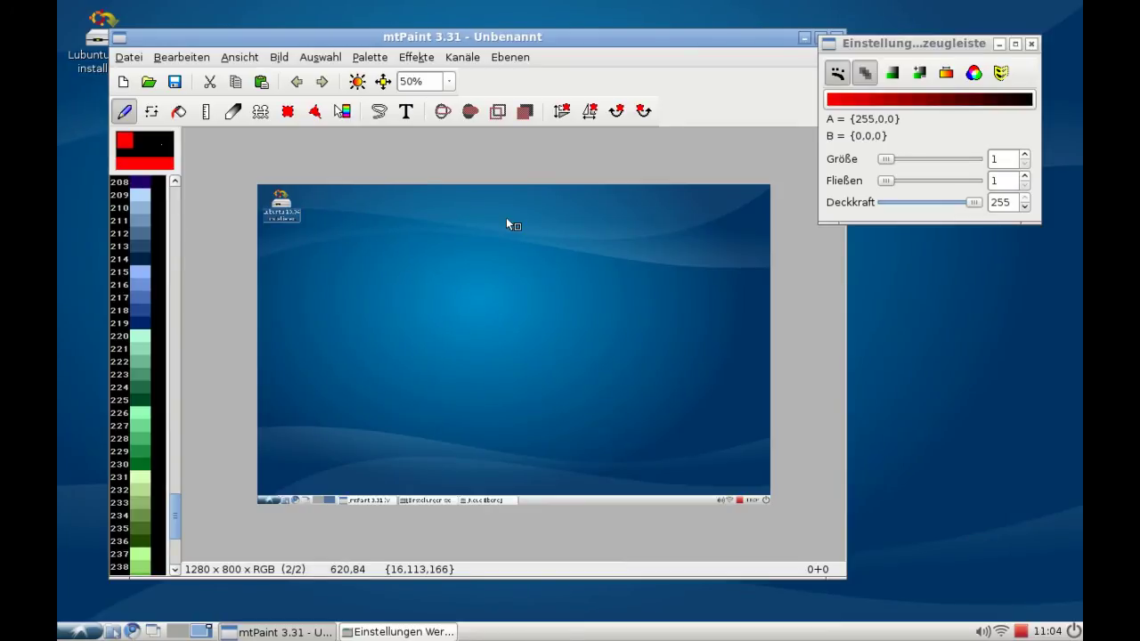
# Drag the mtPaint window about 30 px to the left
pyautogui.moveTo(473, 35); pyautogui.dragTo(447, 37)
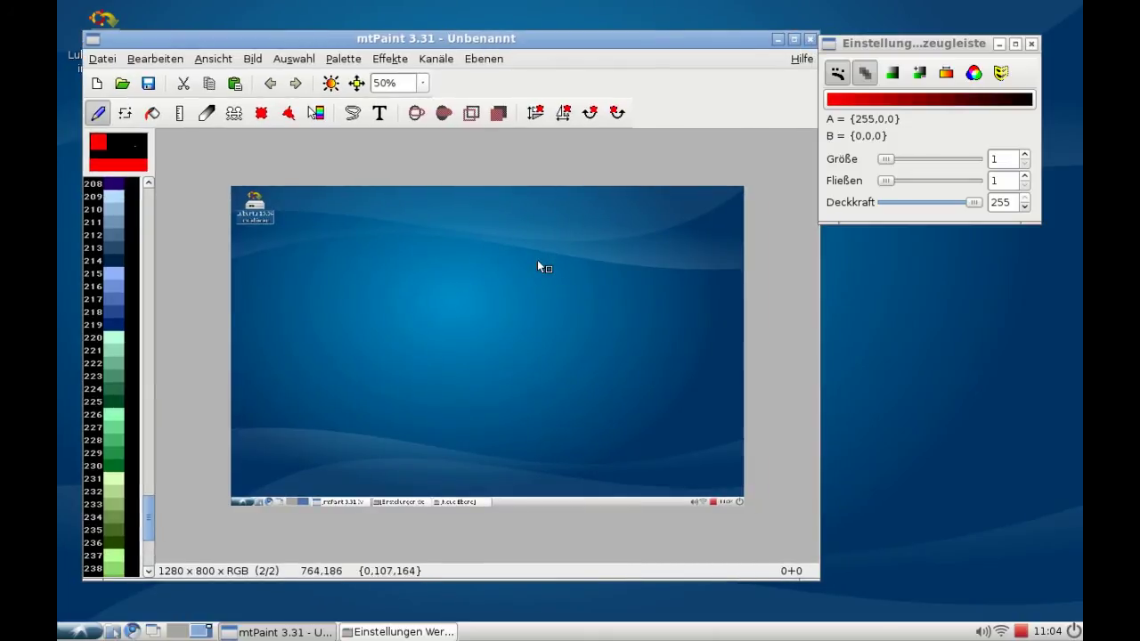